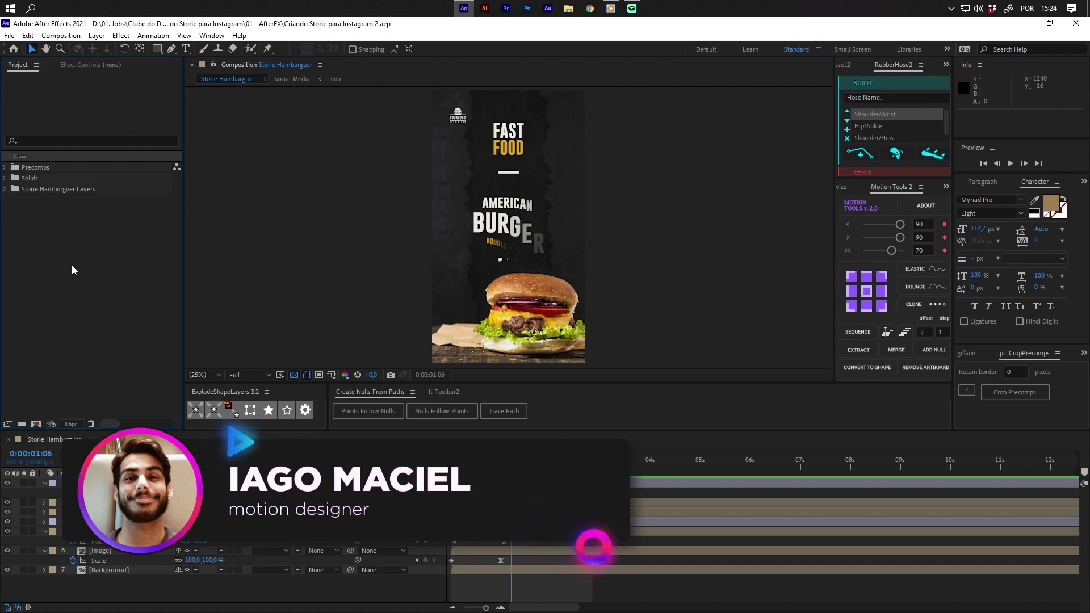
# Play a looping RAM preview of the Storie Hamburguer composition's fast-food animation
pyautogui.click(280, 576)
pyautogui.press('space')
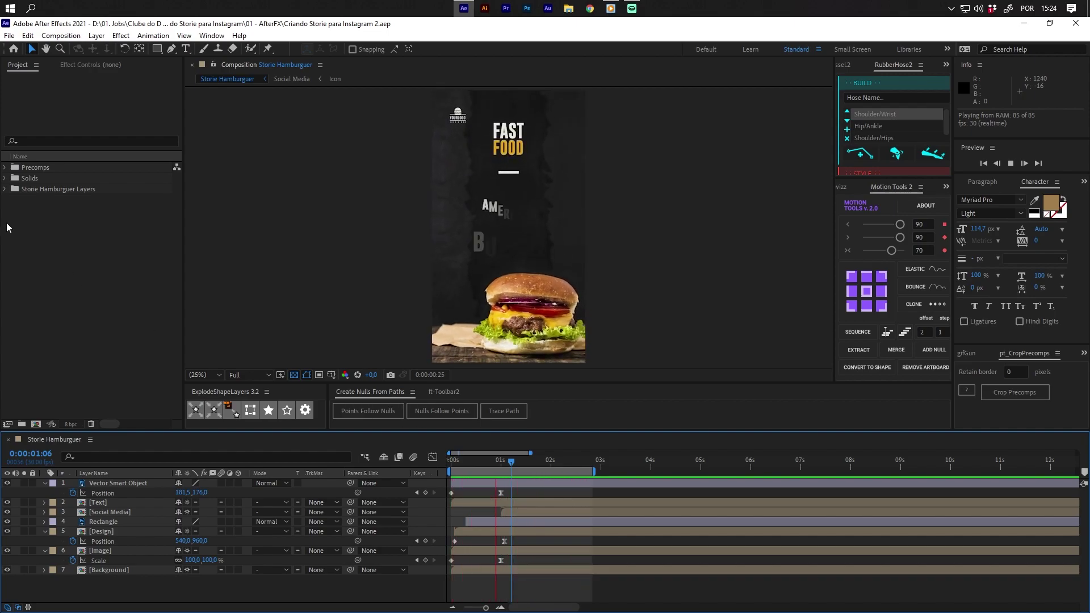
# Reveal the American/Storie Hamburguer.psd footage's source file in File Explorer
pyautogui.click(28, 205)
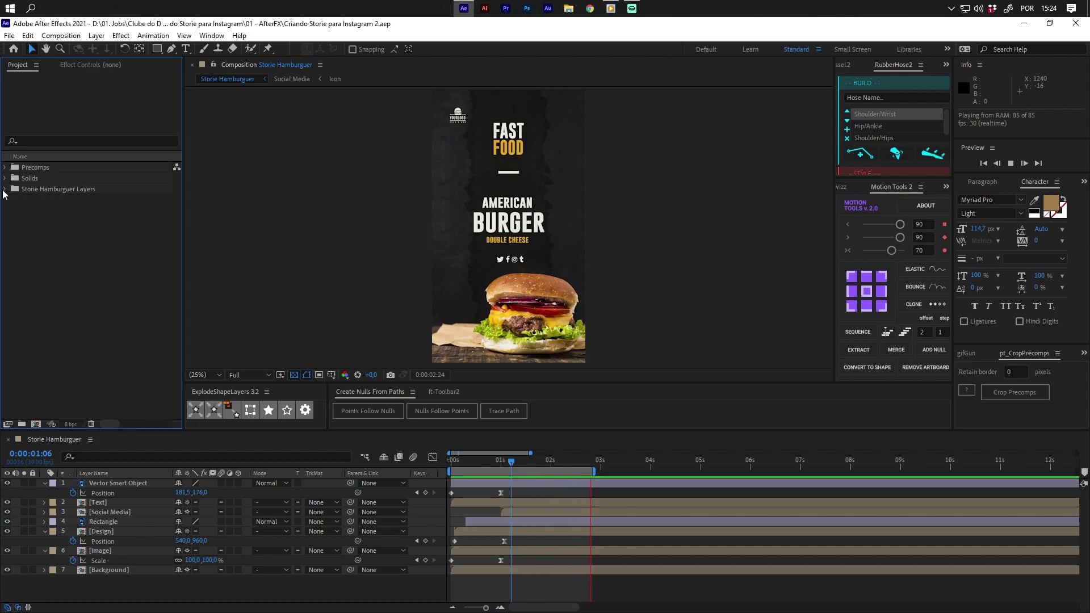
pyautogui.click(5, 190)
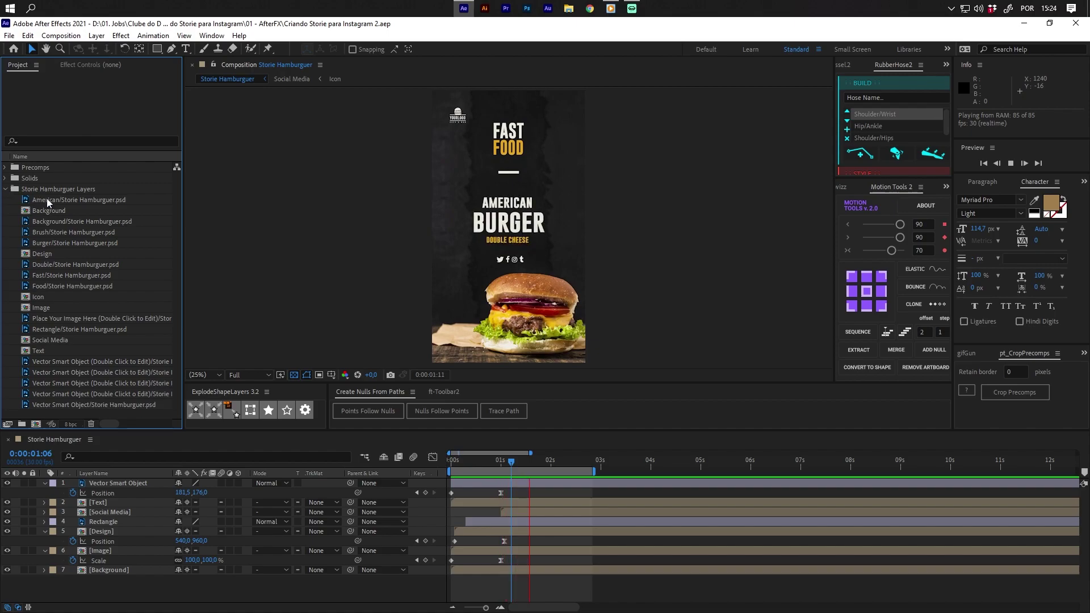
pyautogui.rightClick(76, 199)
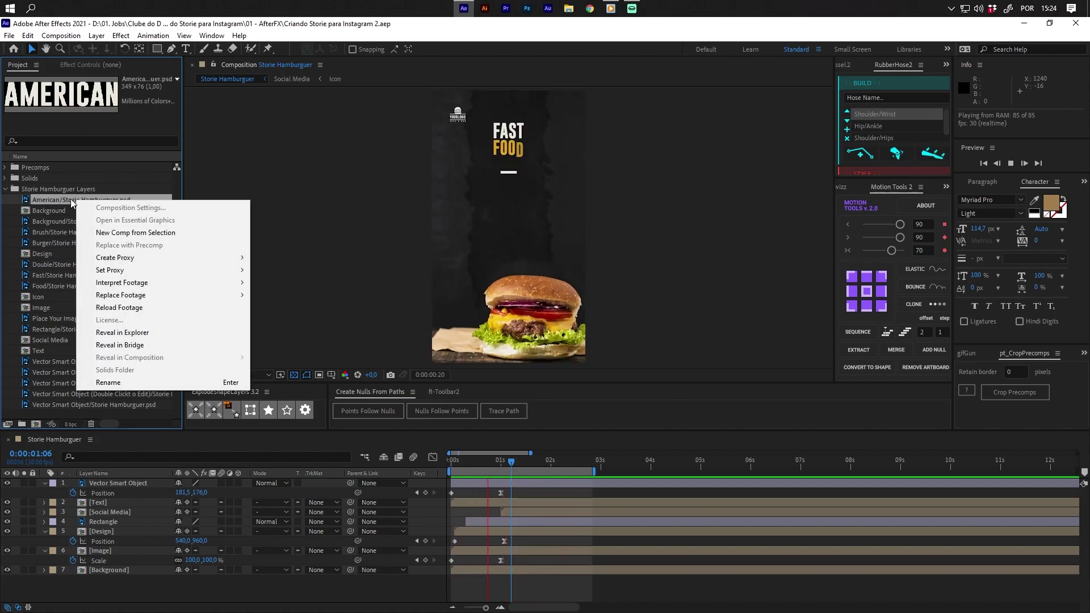
pyautogui.click(125, 333)
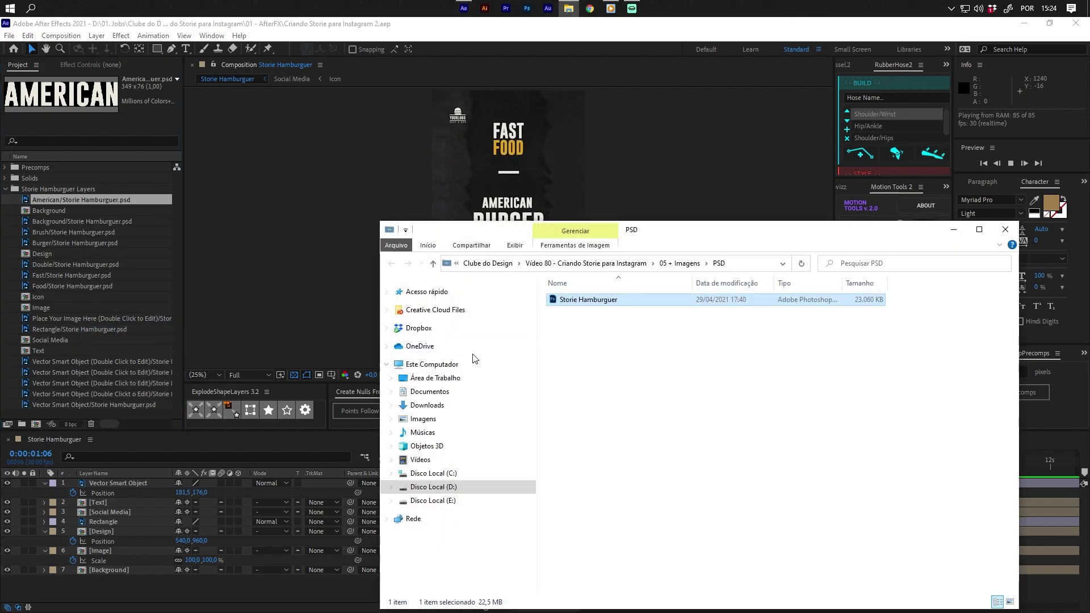
# Delete the Storie Hamburguer PSD file, leaving the PSD folder empty
pyautogui.moveTo(607, 368); pyautogui.dragTo(687, 404)
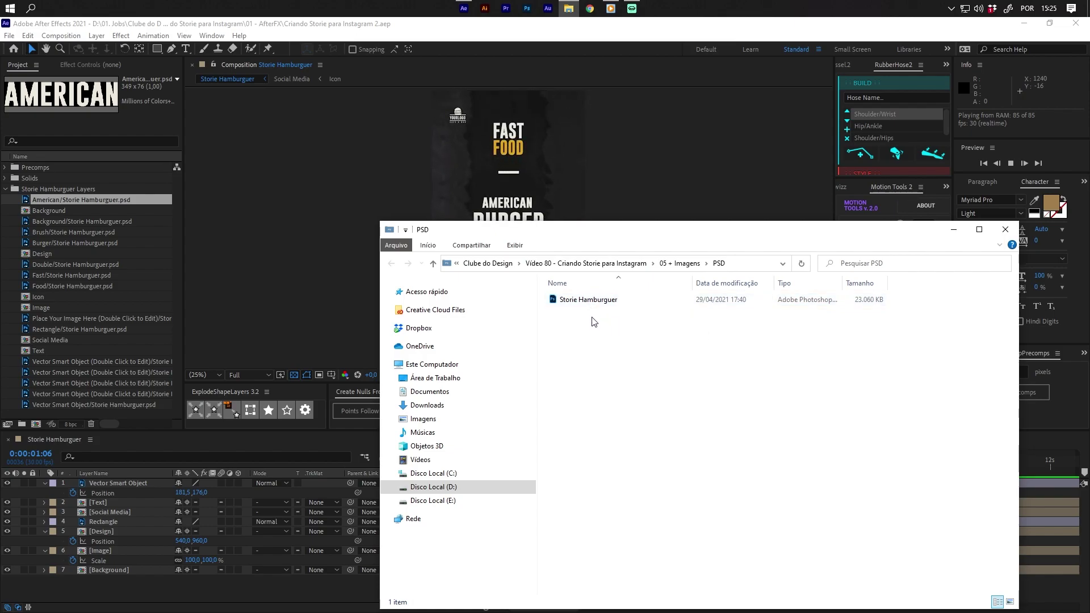
pyautogui.click(585, 300)
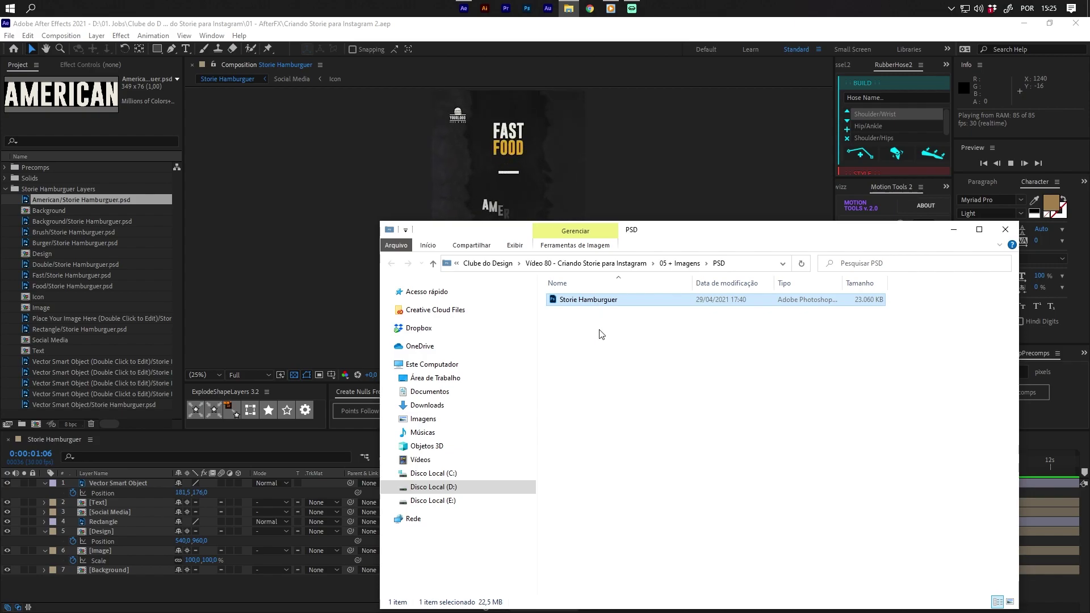
pyautogui.click(612, 335)
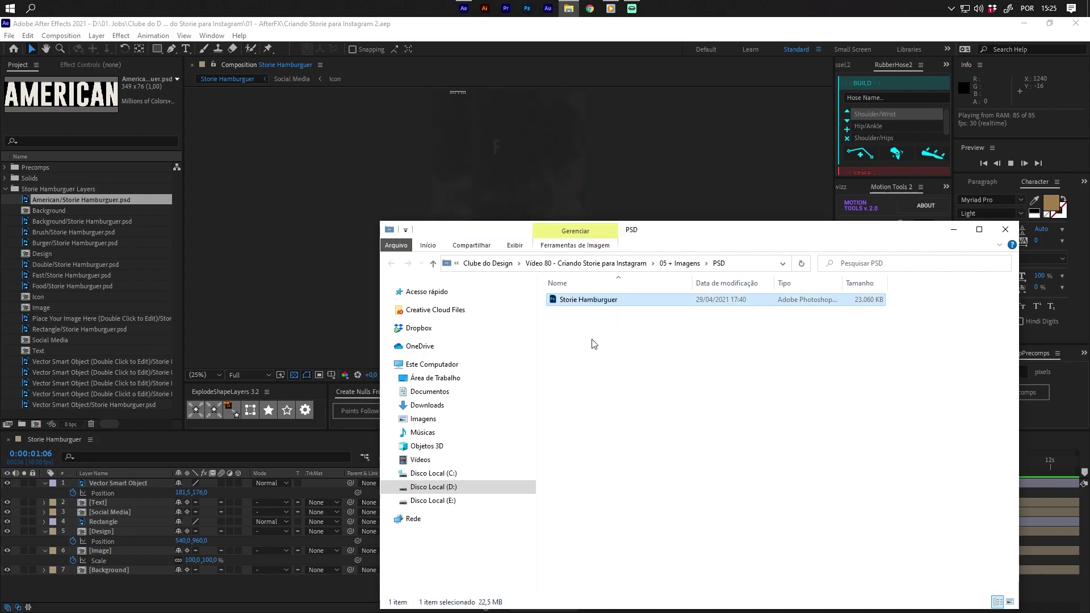
pyautogui.click(577, 299)
pyautogui.press('Delete')
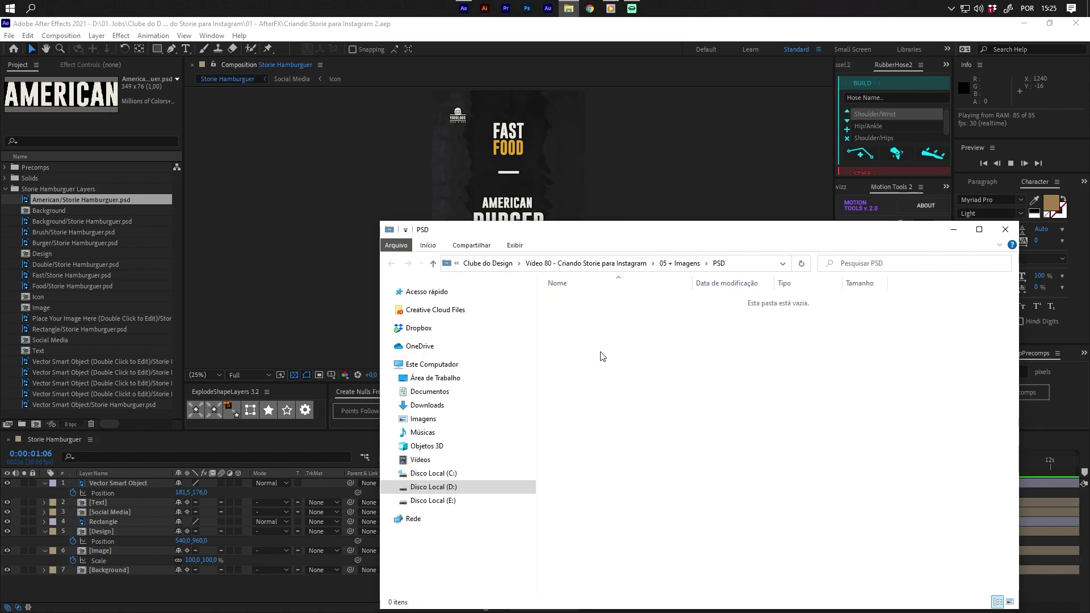
# Dismiss the missing-files warning in After Effects and scrub to the FAST FOOD frame
pyautogui.click(294, 313)
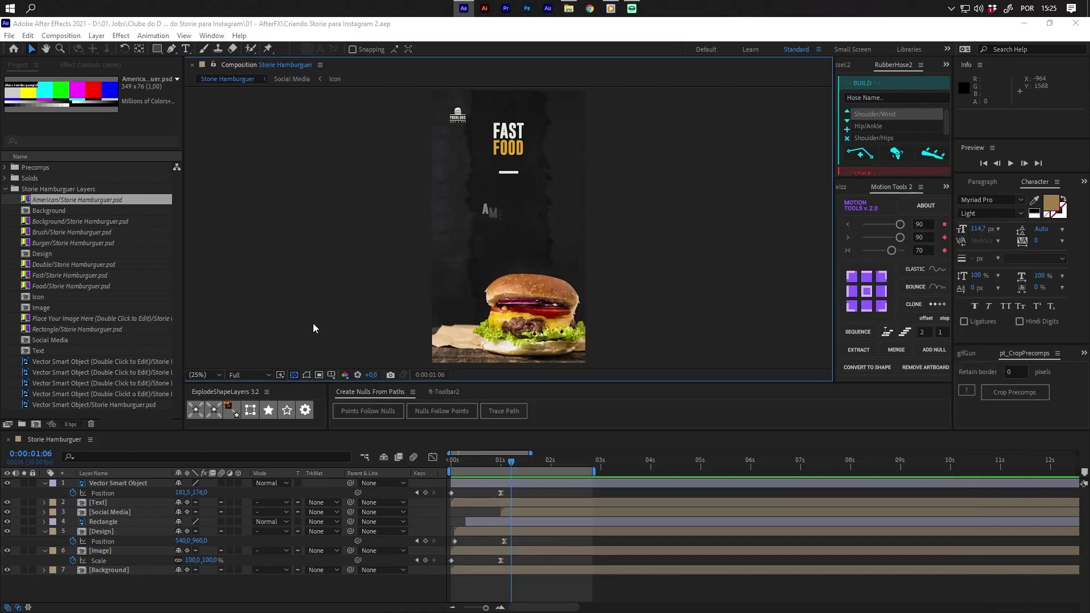
pyautogui.click(707, 458)
pyautogui.click(460, 470)
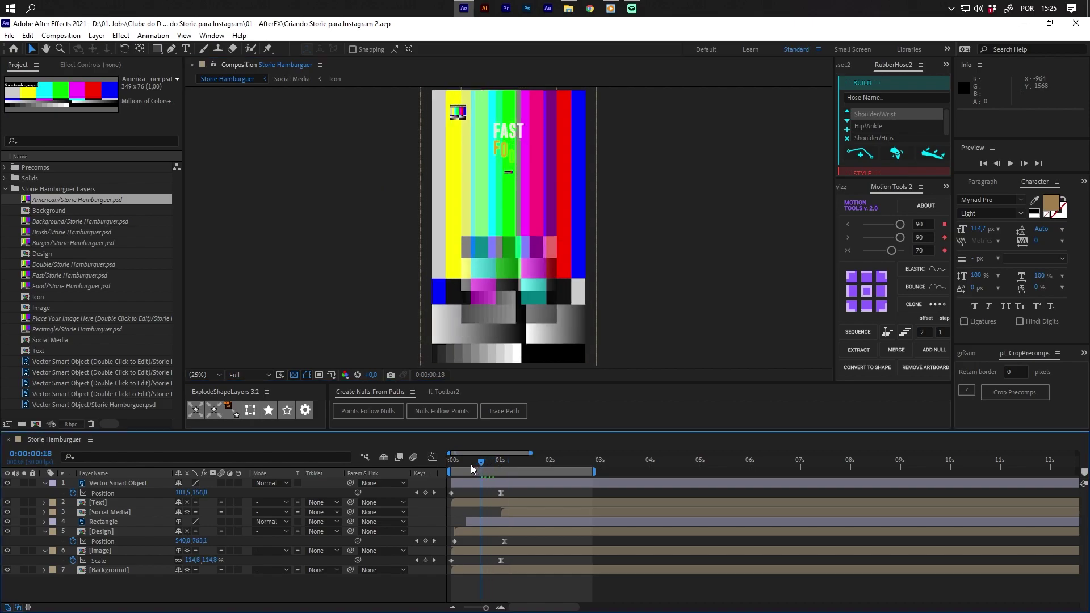
pyautogui.moveTo(459, 470); pyautogui.dragTo(461, 479)
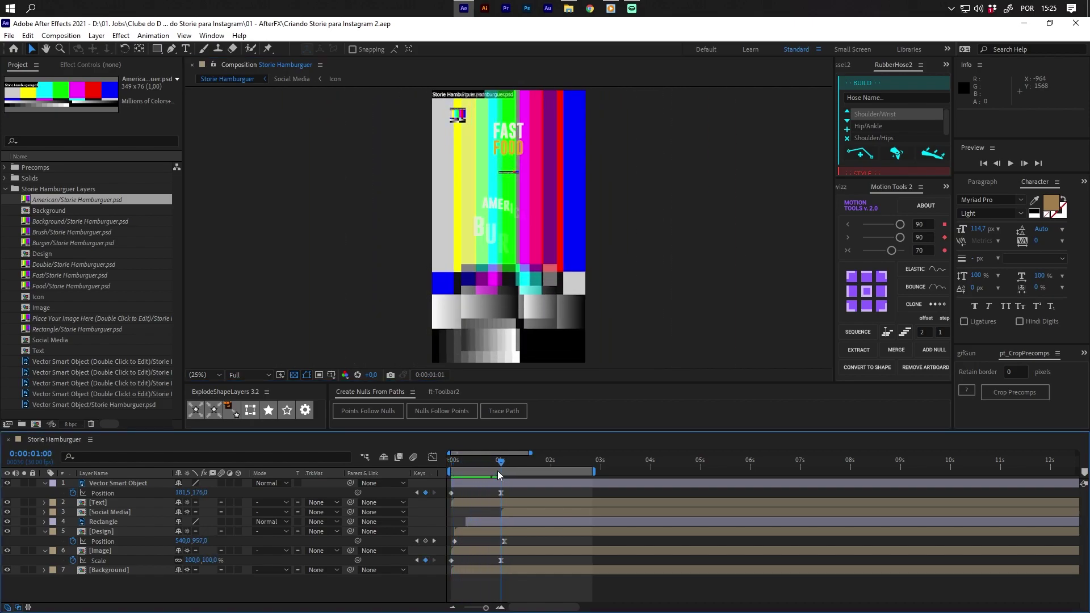
pyautogui.moveTo(462, 479); pyautogui.dragTo(488, 482)
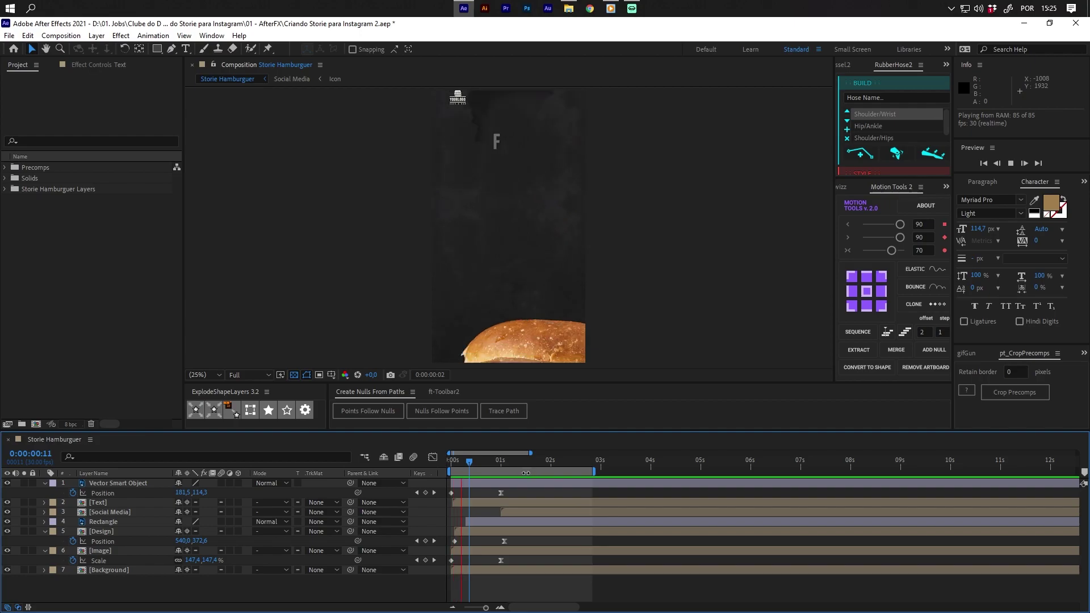
pyautogui.click(3, 36)
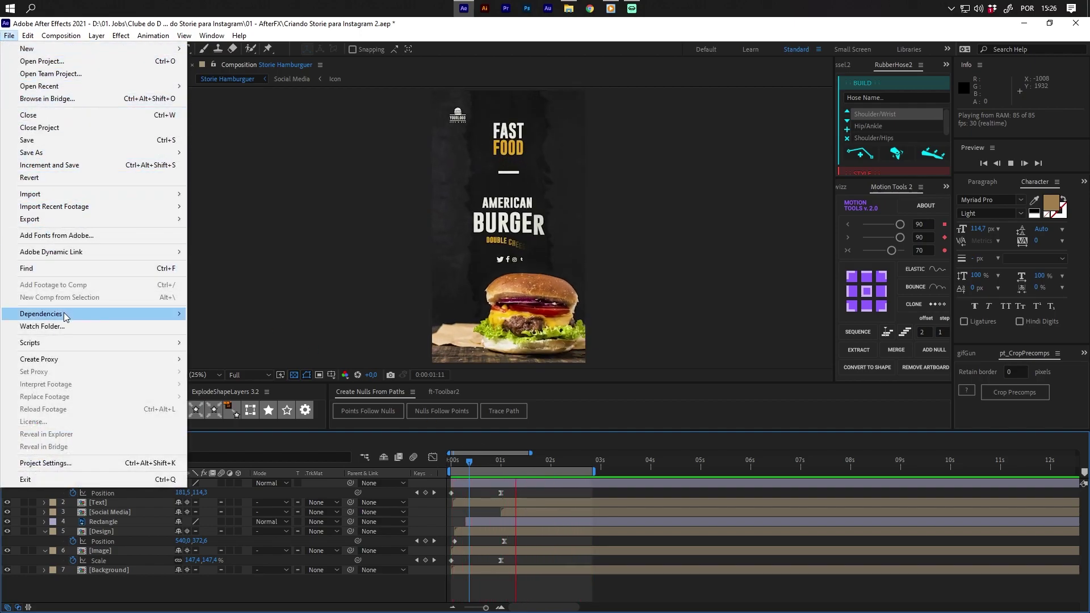
# Start File > Dependencies > Collect Files, saving the project first
pyautogui.moveTo(76, 318)
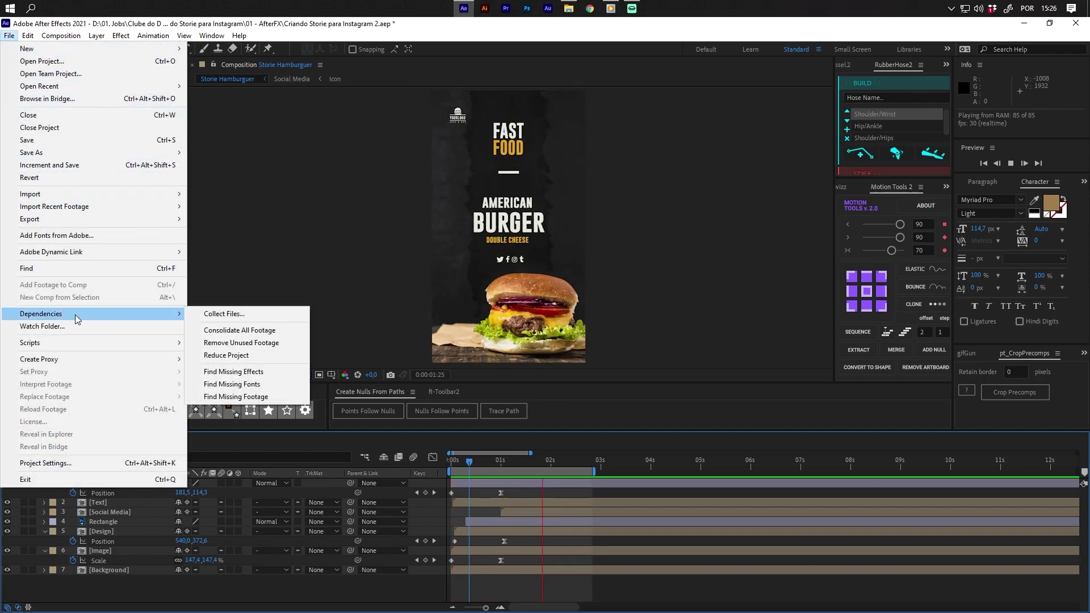
pyautogui.click(226, 314)
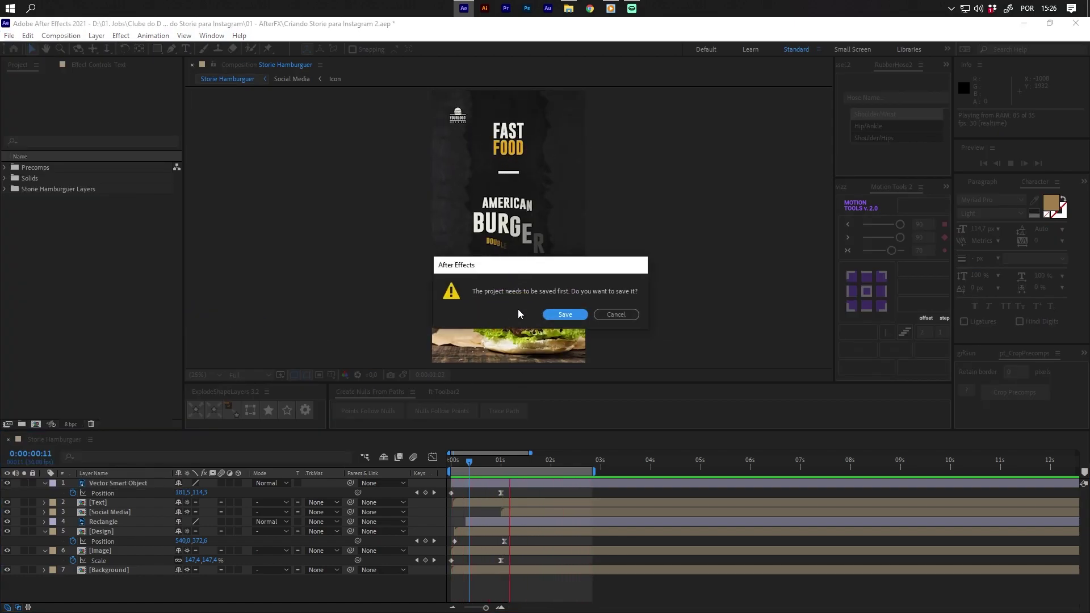
pyautogui.click(562, 314)
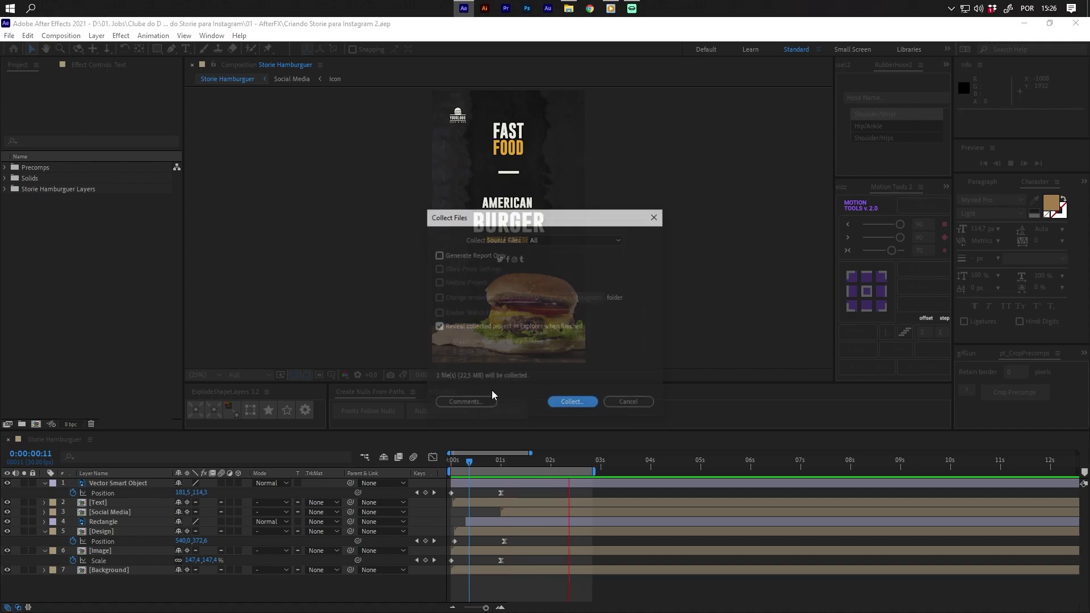
# Keep Collect Source Files set to All and proceed with Collect
pyautogui.click(548, 240)
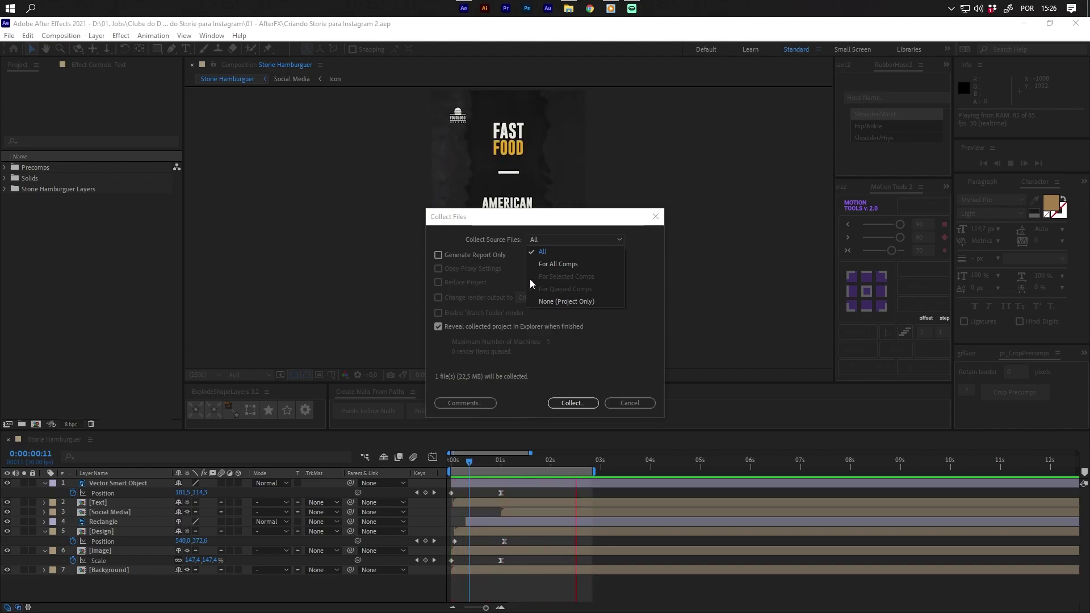
pyautogui.click(50, 196)
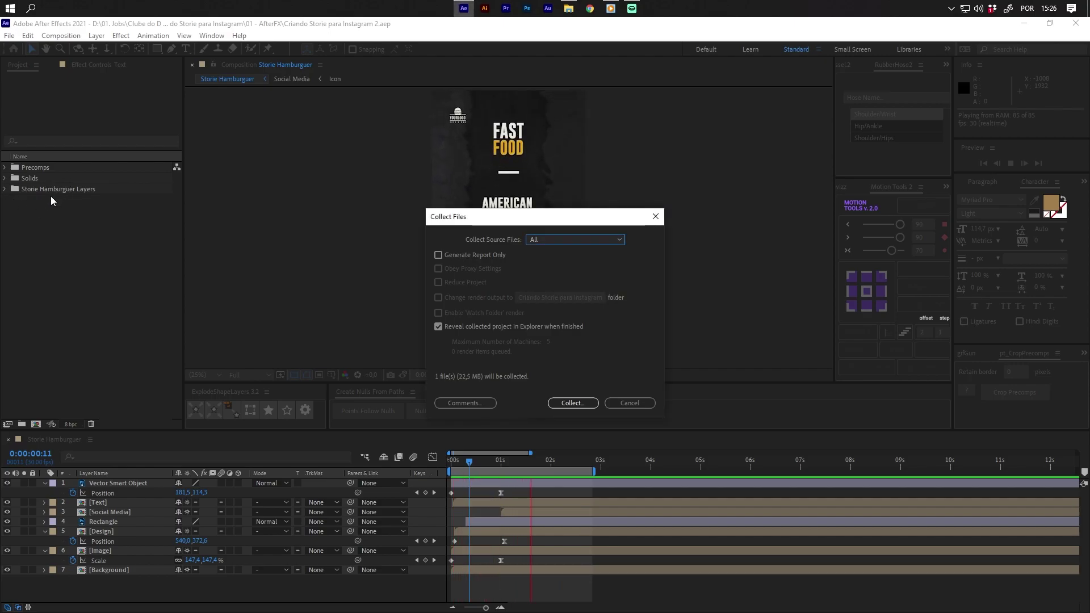
pyautogui.click(552, 239)
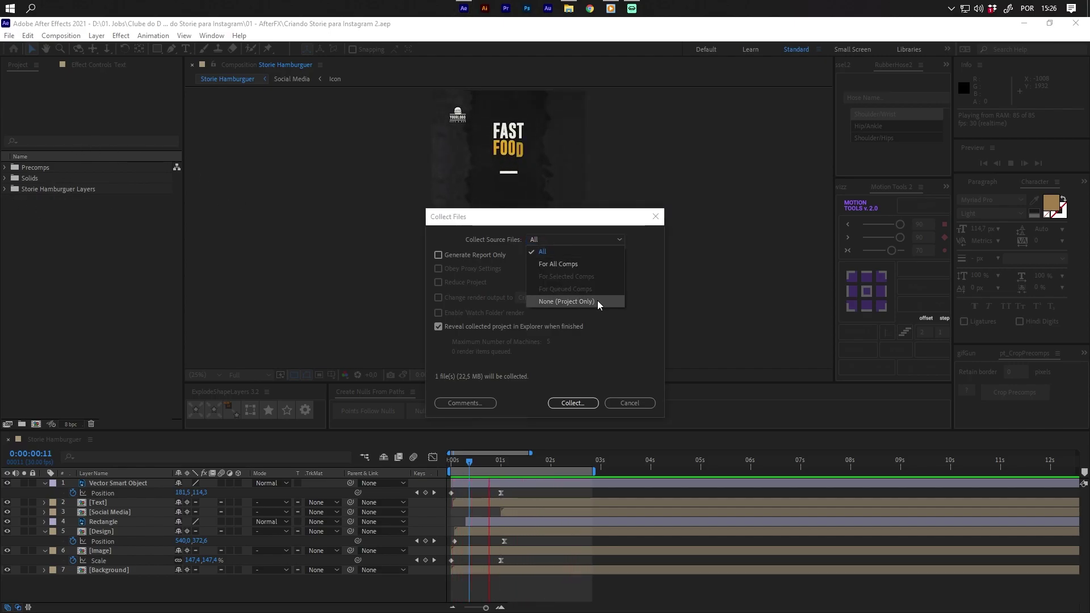
pyautogui.click(554, 239)
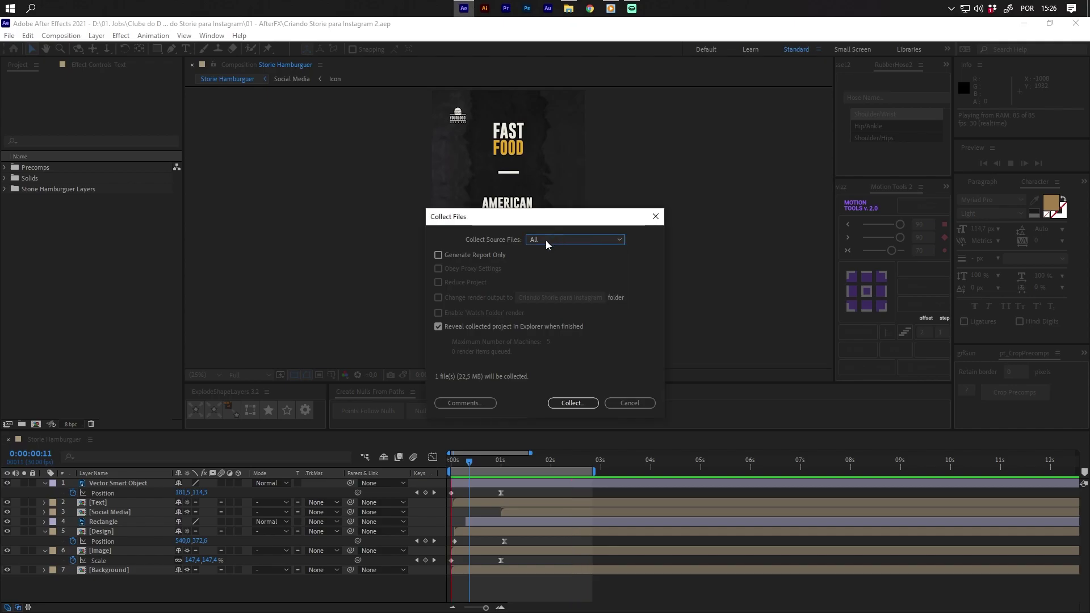
pyautogui.click(563, 240)
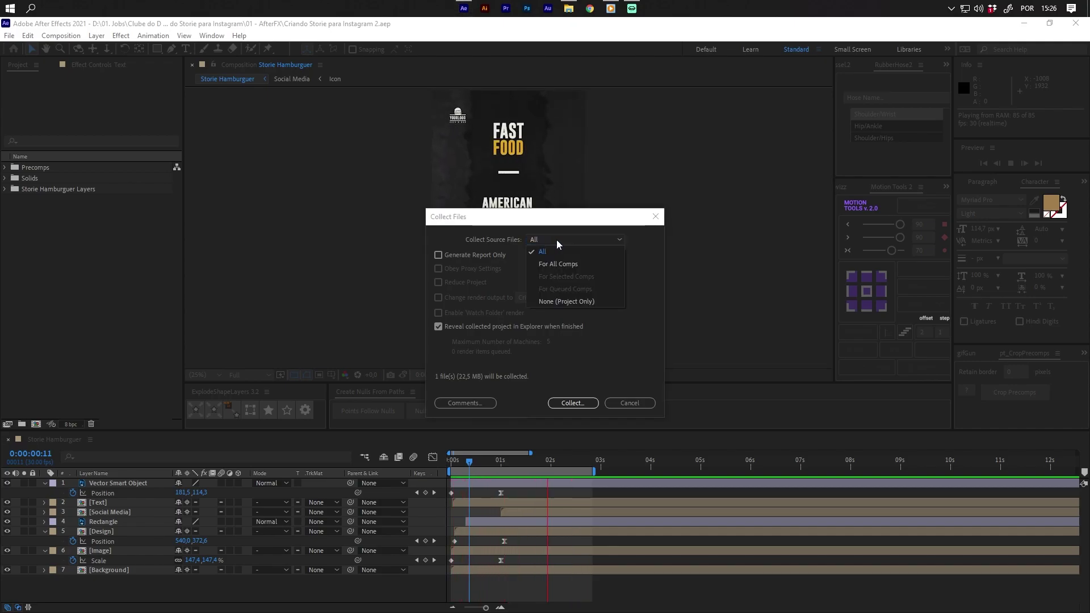
pyautogui.click(539, 252)
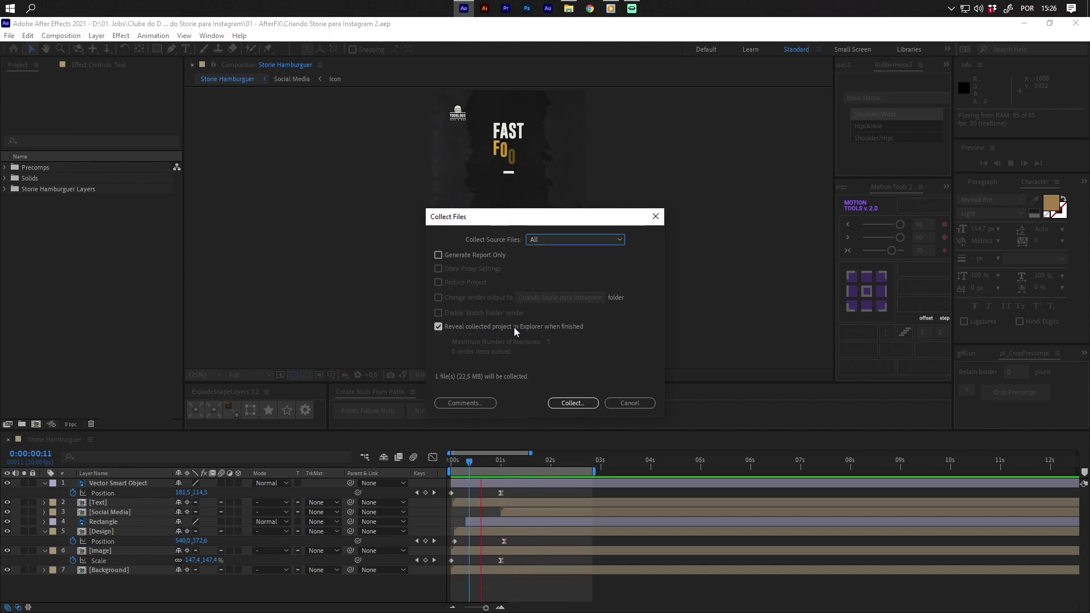
pyautogui.click(518, 328)
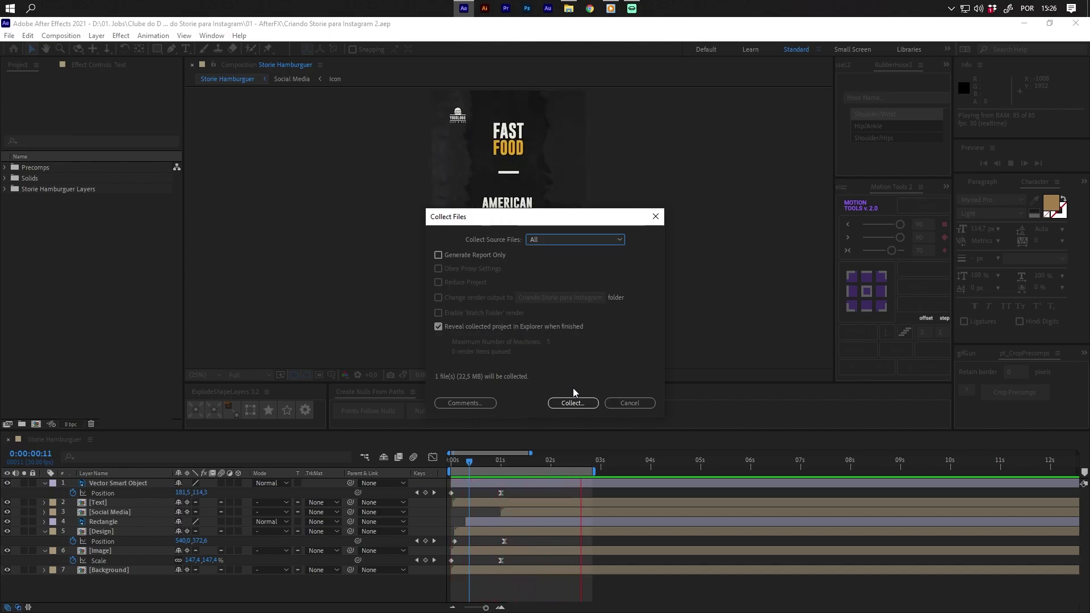
pyautogui.click(571, 404)
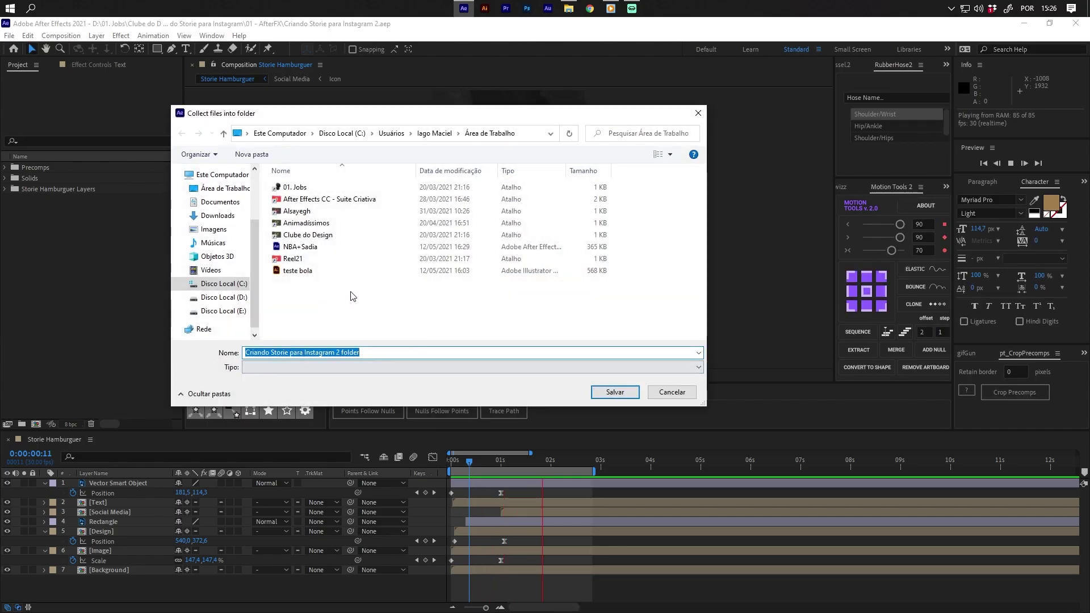
# Rename the Desktop folder to 'Criando Storie para Instagram' and save the collection
pyautogui.click(353, 352)
pyautogui.moveTo(335, 352); pyautogui.dragTo(479, 363)
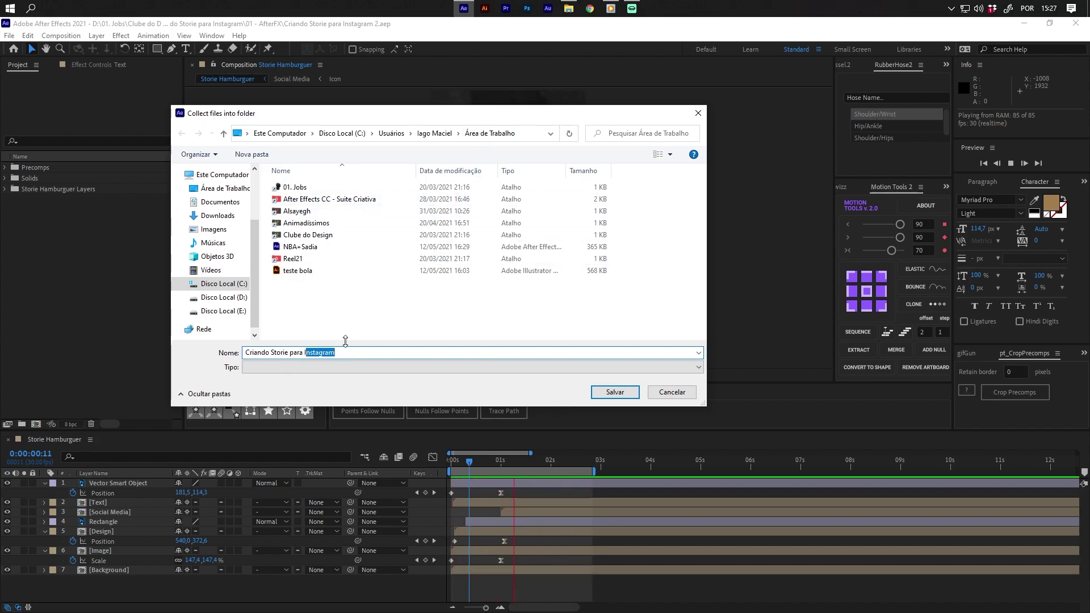
pyautogui.click(622, 392)
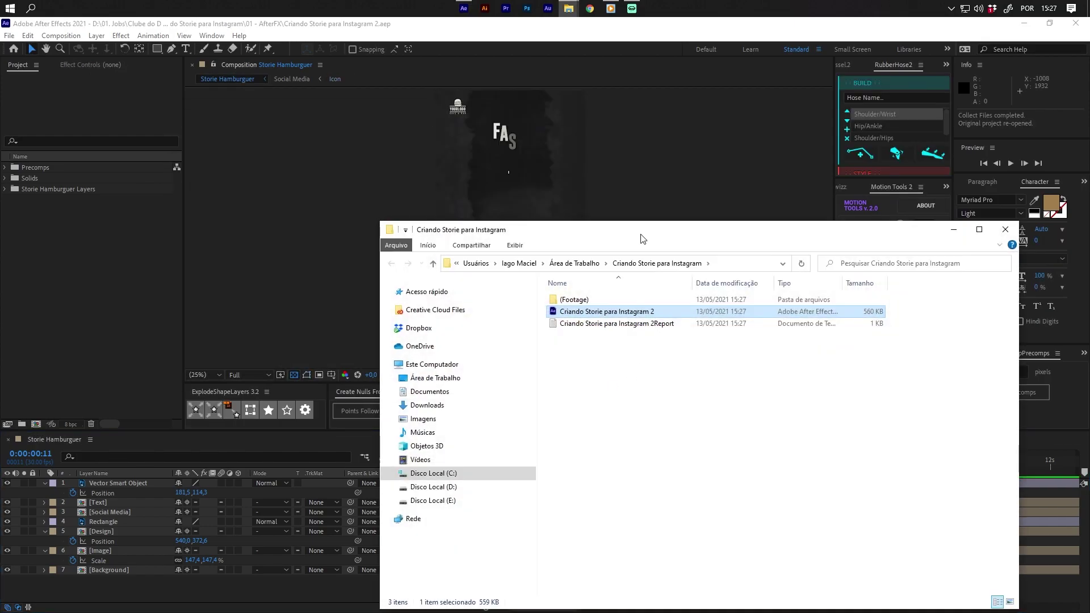
# Check the collected (Footage) folder, return to the project folder, and minimize Explorer
pyautogui.moveTo(641, 237); pyautogui.dragTo(477, 145)
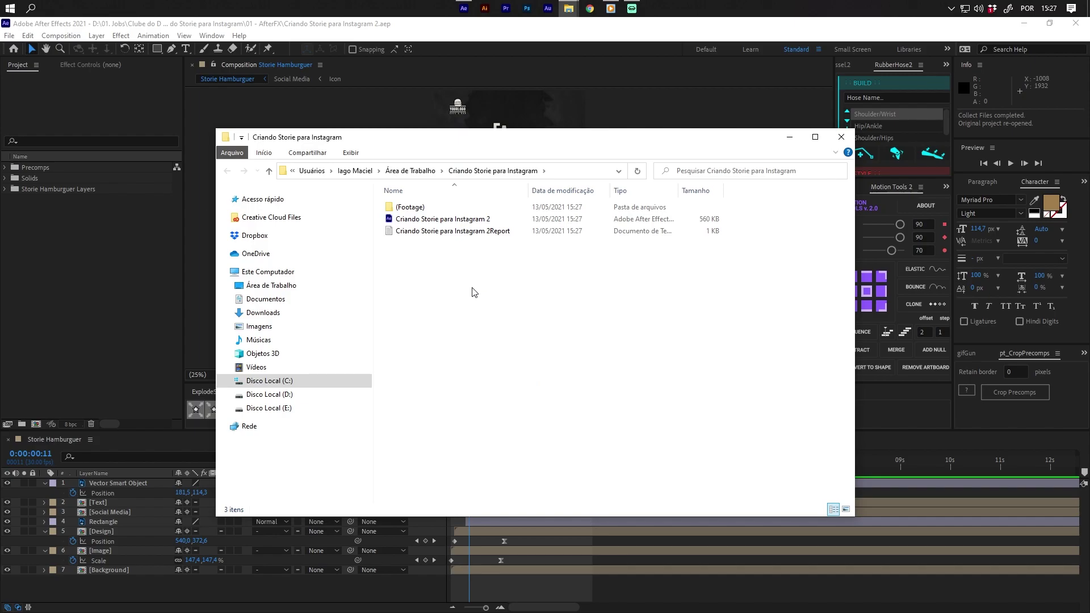
pyautogui.doubleClick(423, 211)
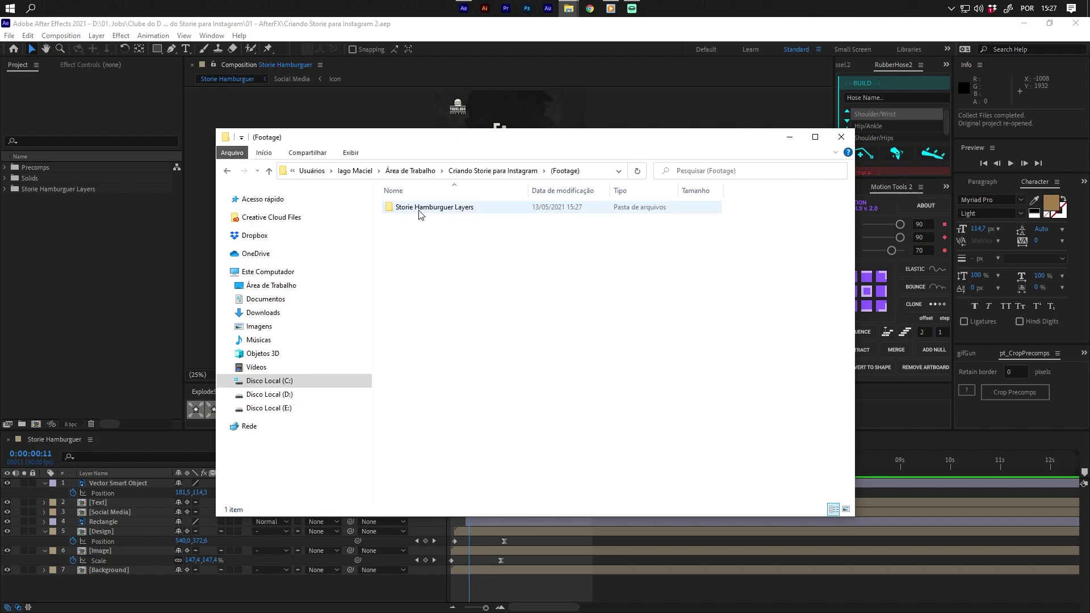
pyautogui.click(458, 170)
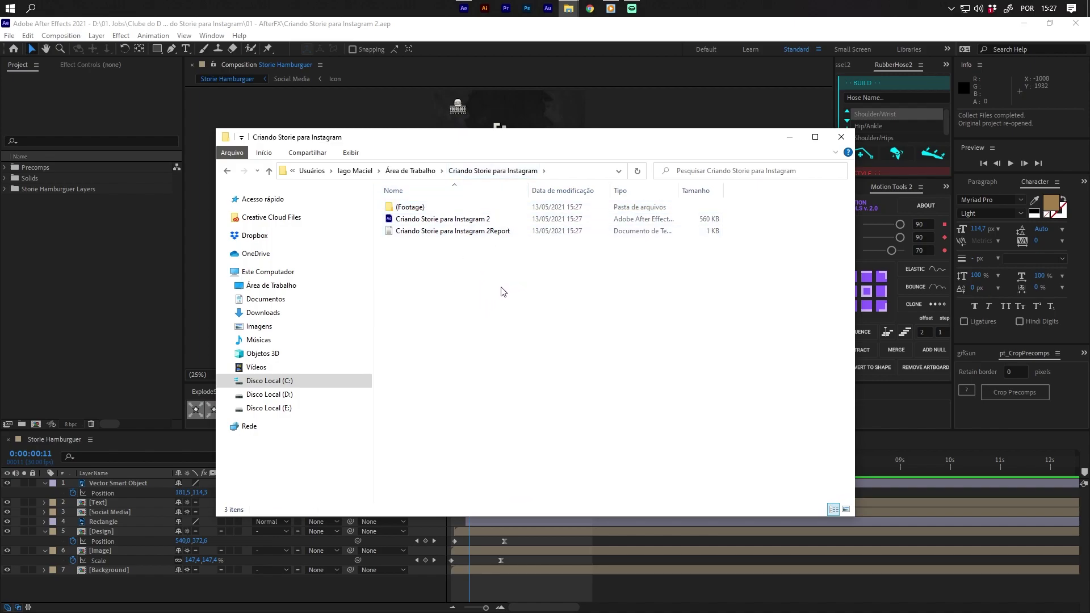
pyautogui.moveTo(550, 135); pyautogui.dragTo(579, 128)
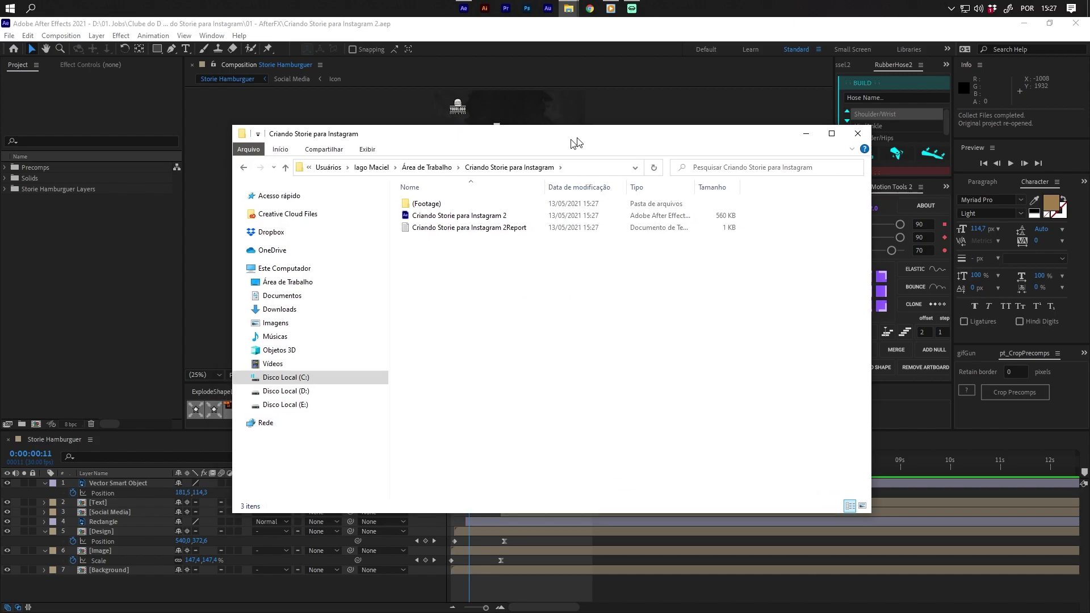
pyautogui.click(818, 129)
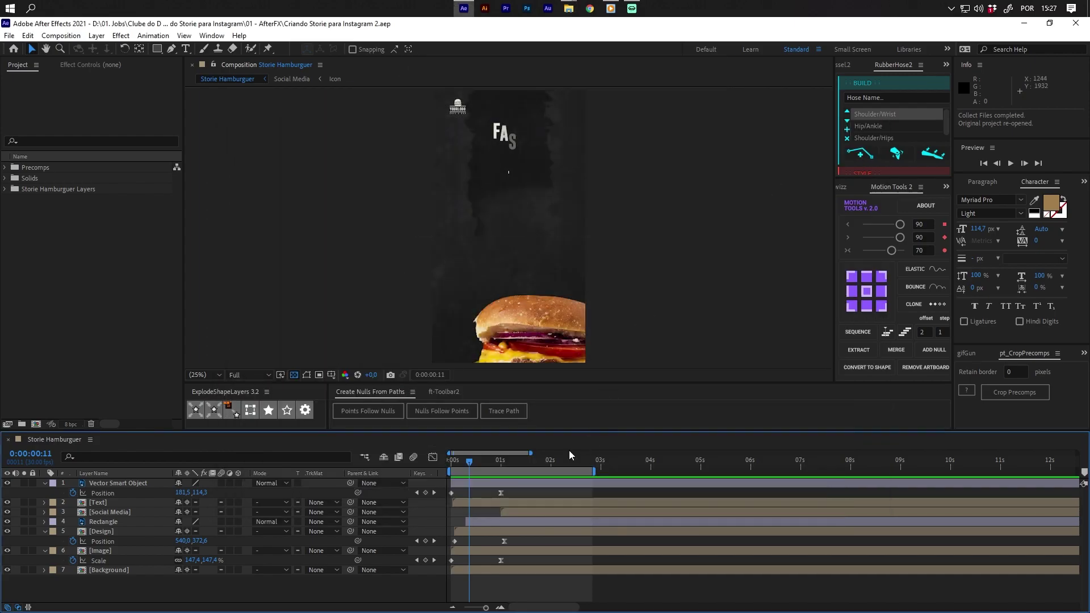
pyautogui.click(446, 463)
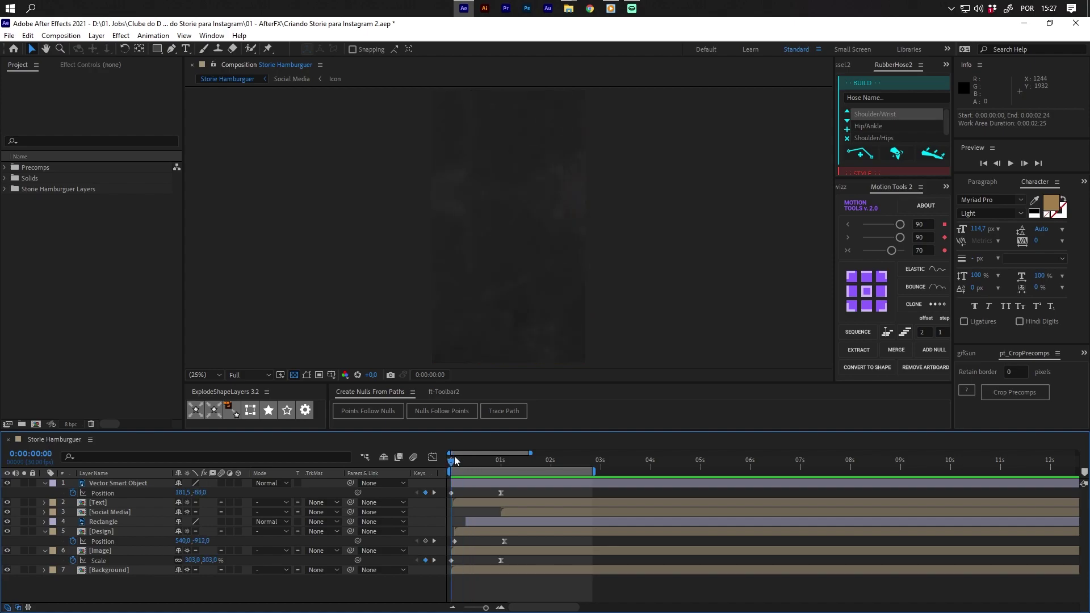
pyautogui.press('space')
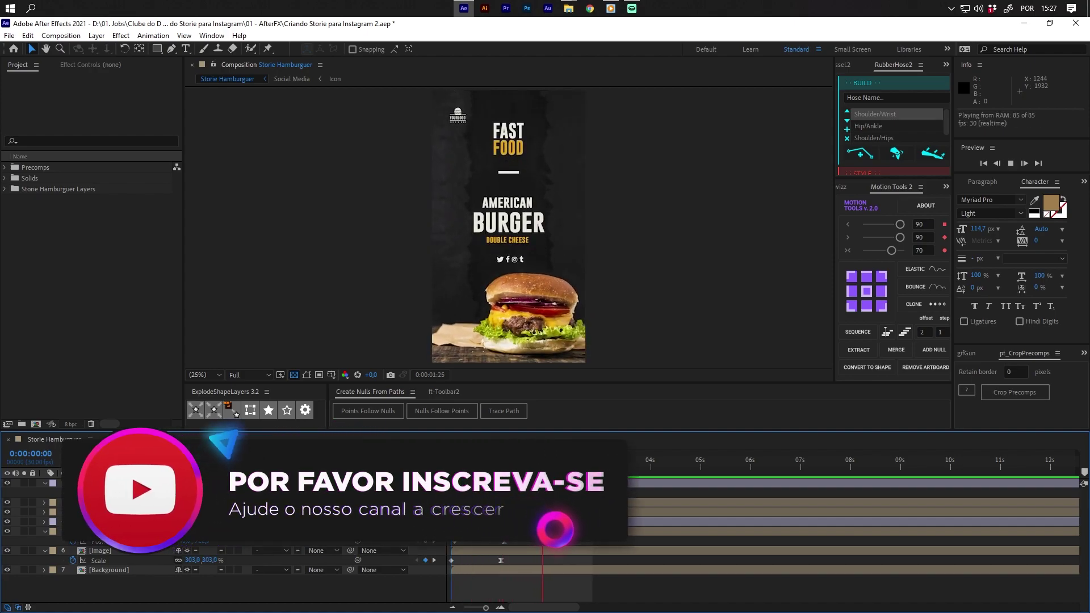
pyautogui.press('space')
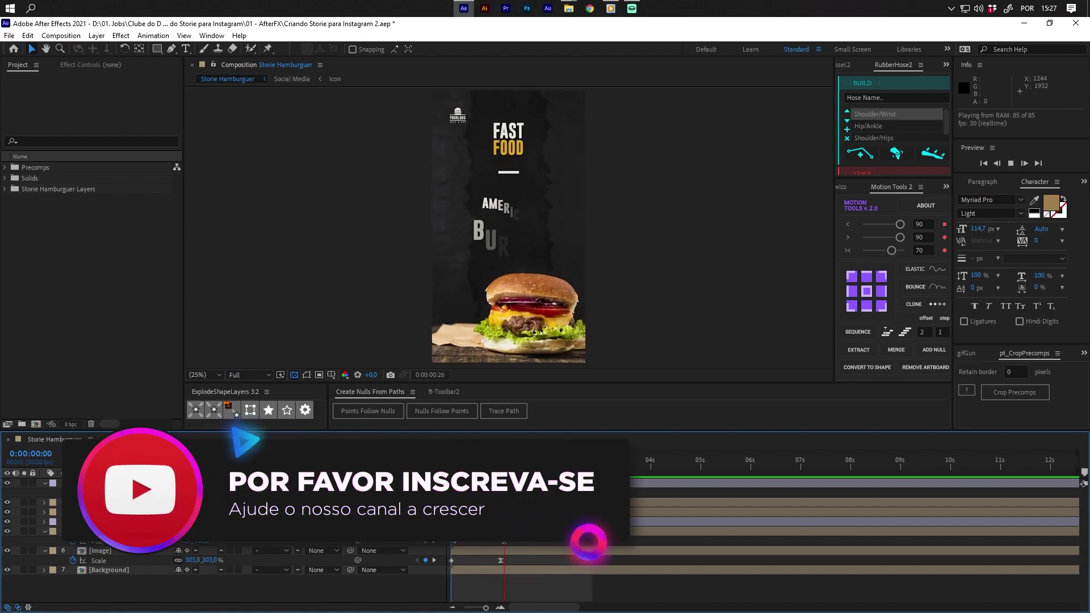